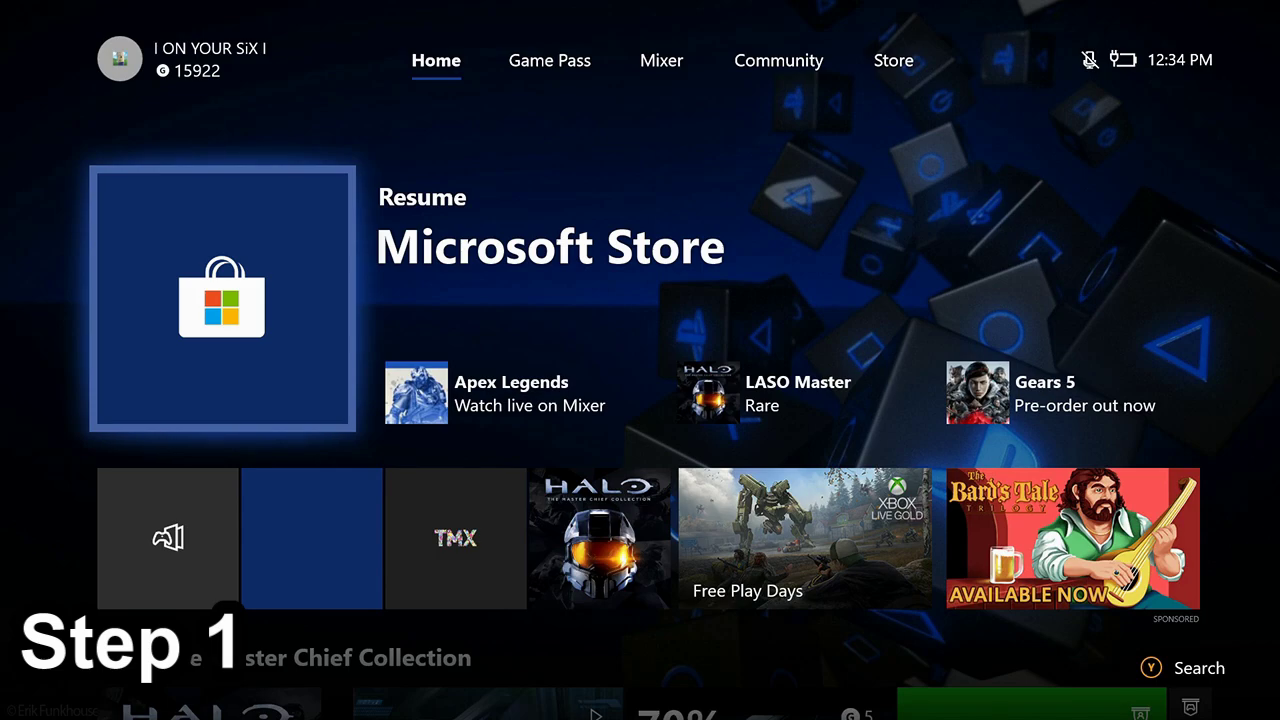
Open Settings from the System tab of the Xbox guide
key("super")
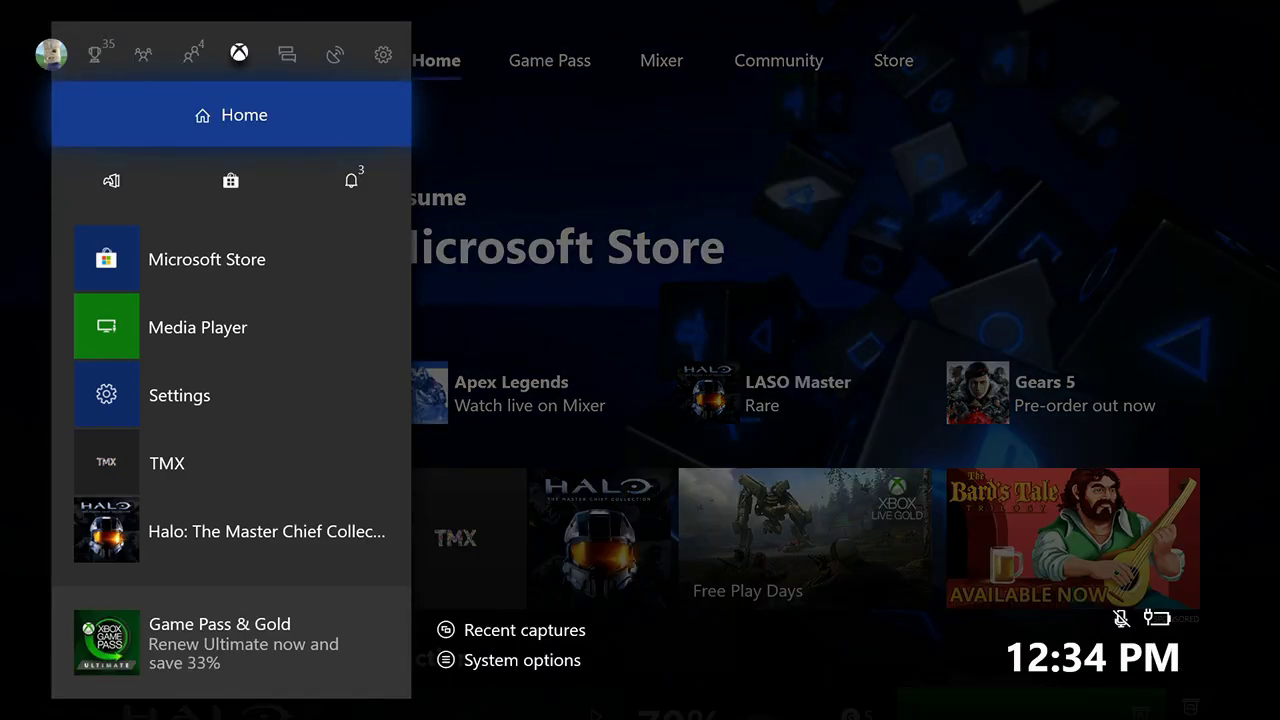
key("Right")
key("Right")
key("Right")
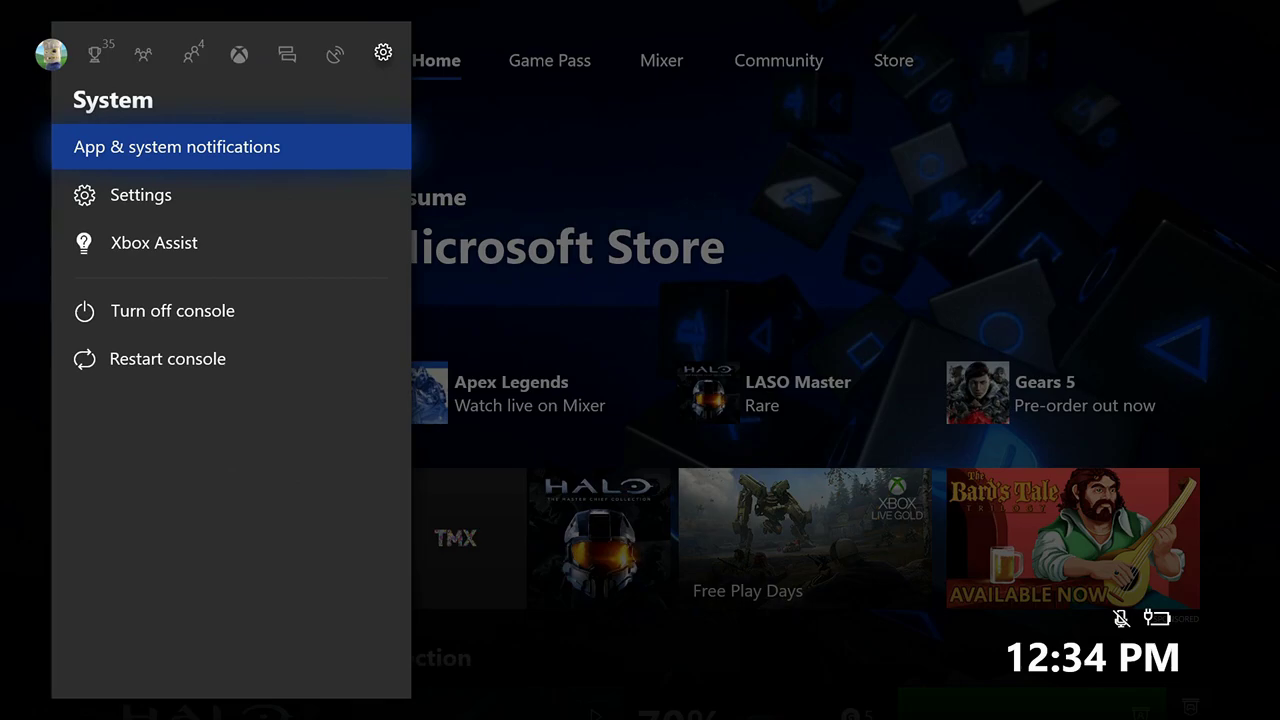
key("Down")
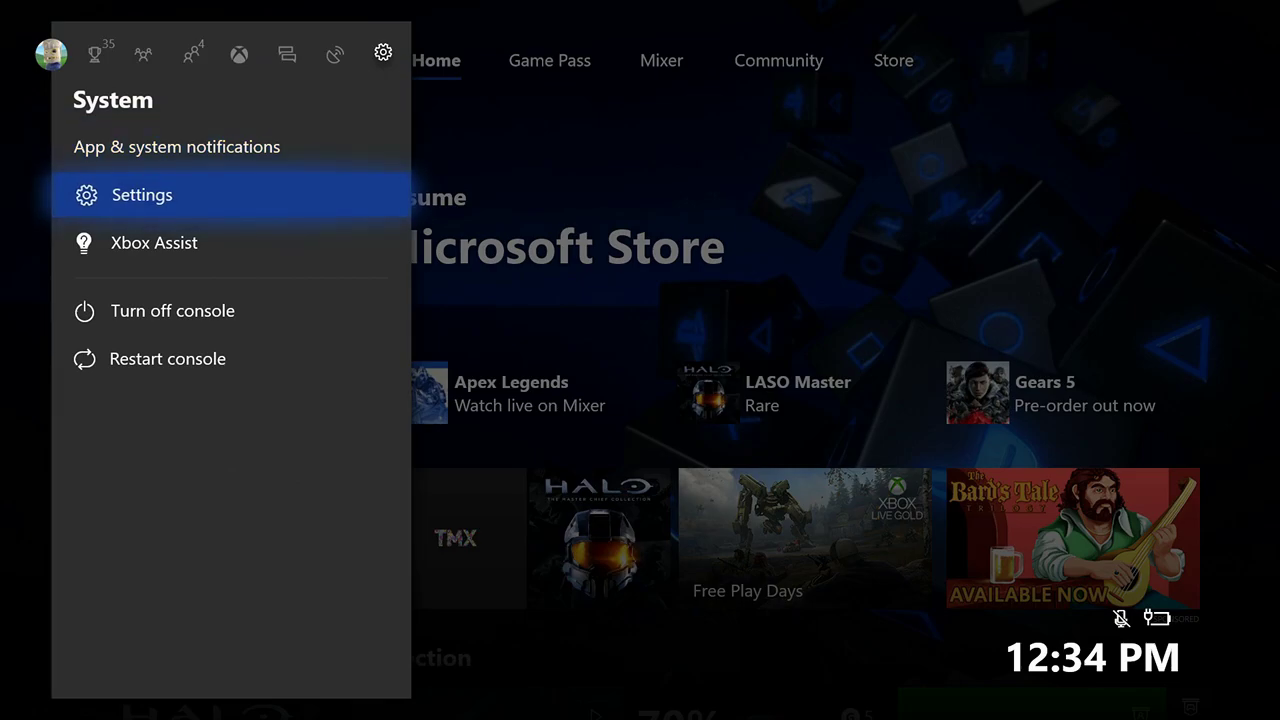
key("Return")
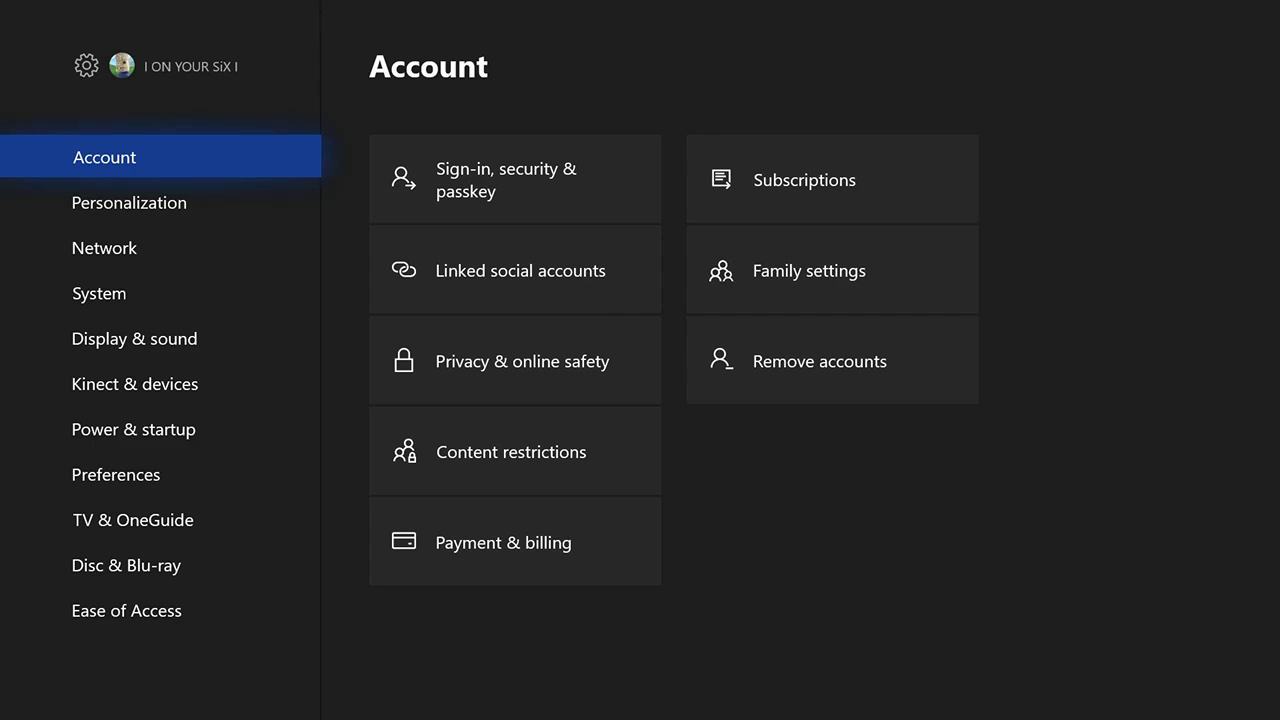
Go to Network > Network settings > Advanced settings
key("Down")
key("Down")
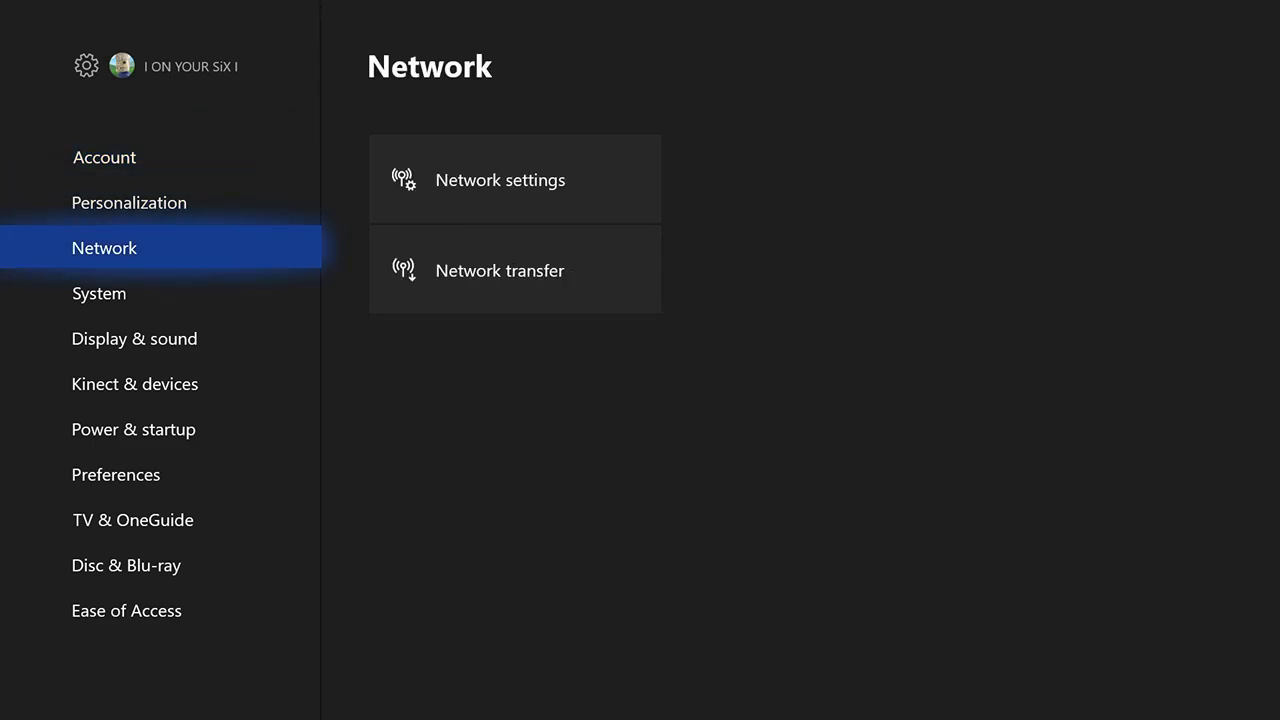
key("Right")
key("Return")
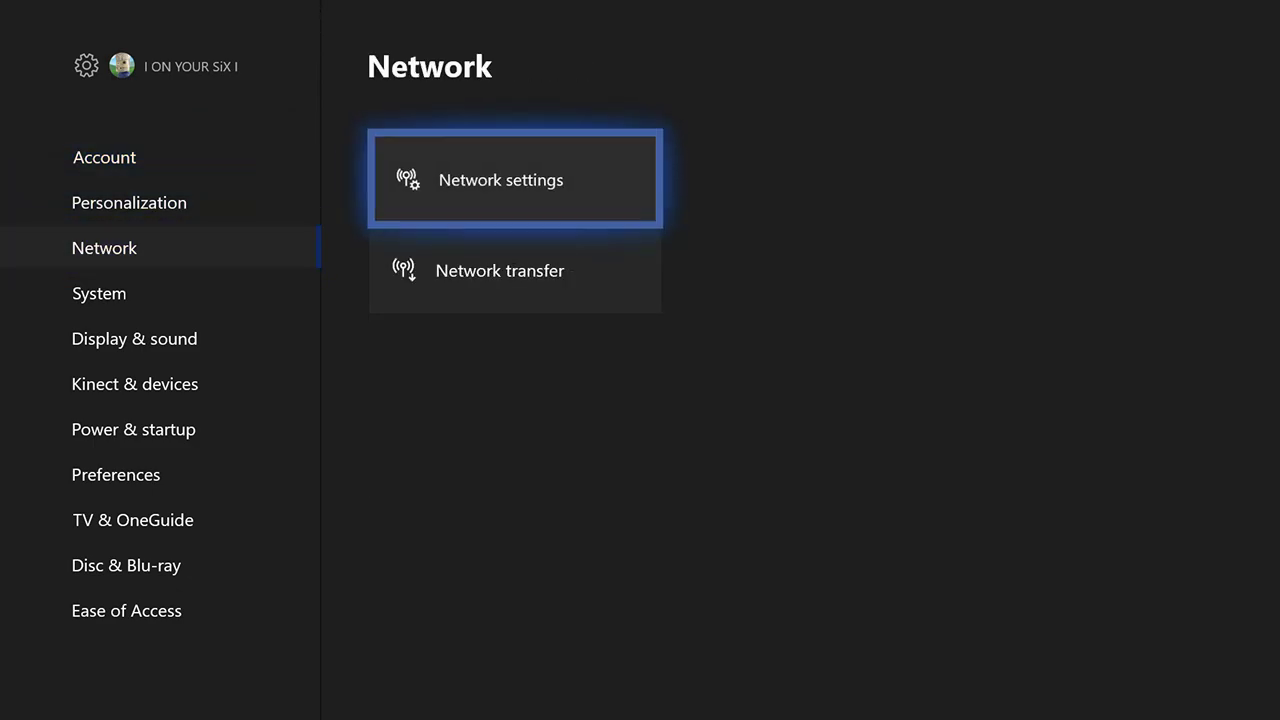
key("Down")
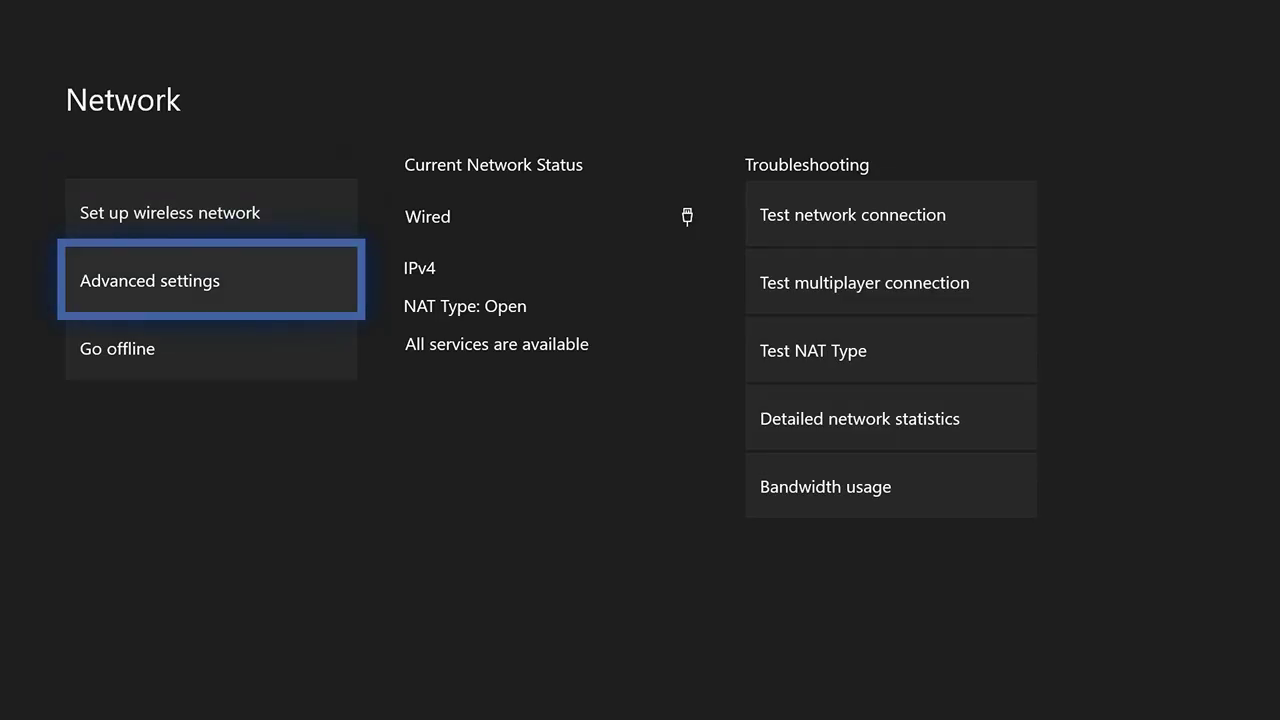
key("Return")
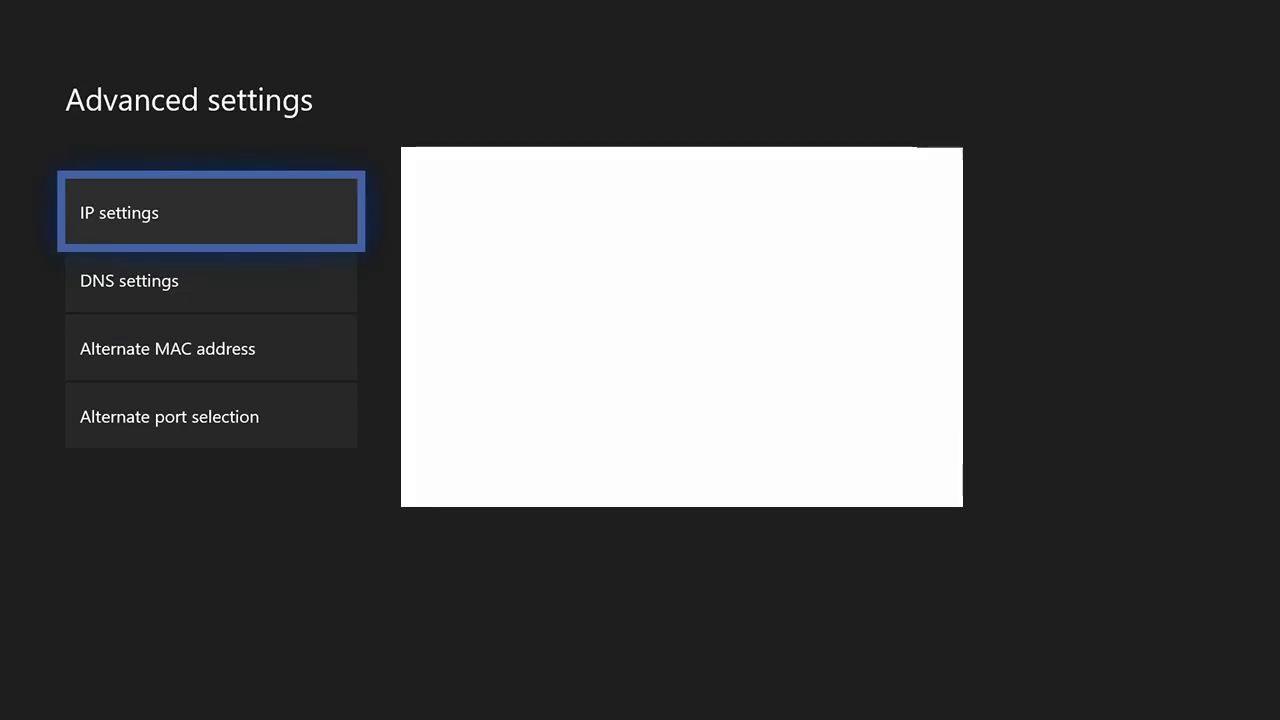
Open the Alternate MAC address options and clear the alternate wired MAC address
key("Down")
key("Down")
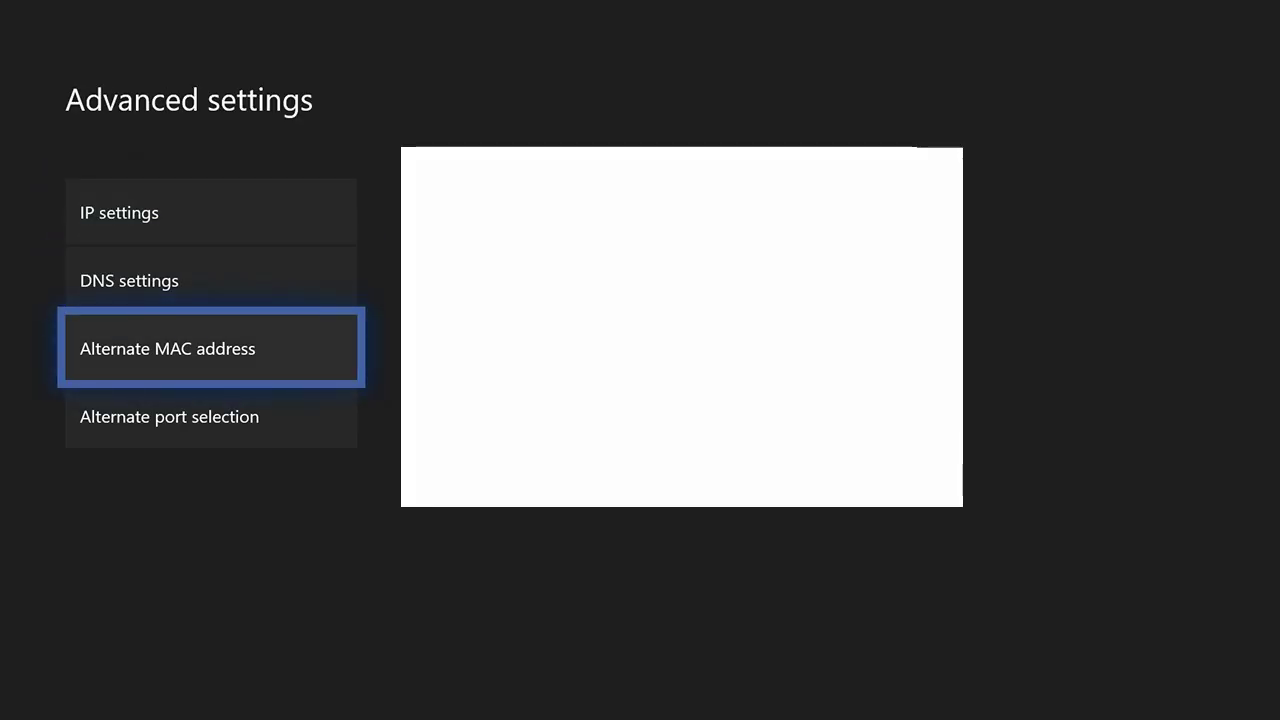
key("Return")
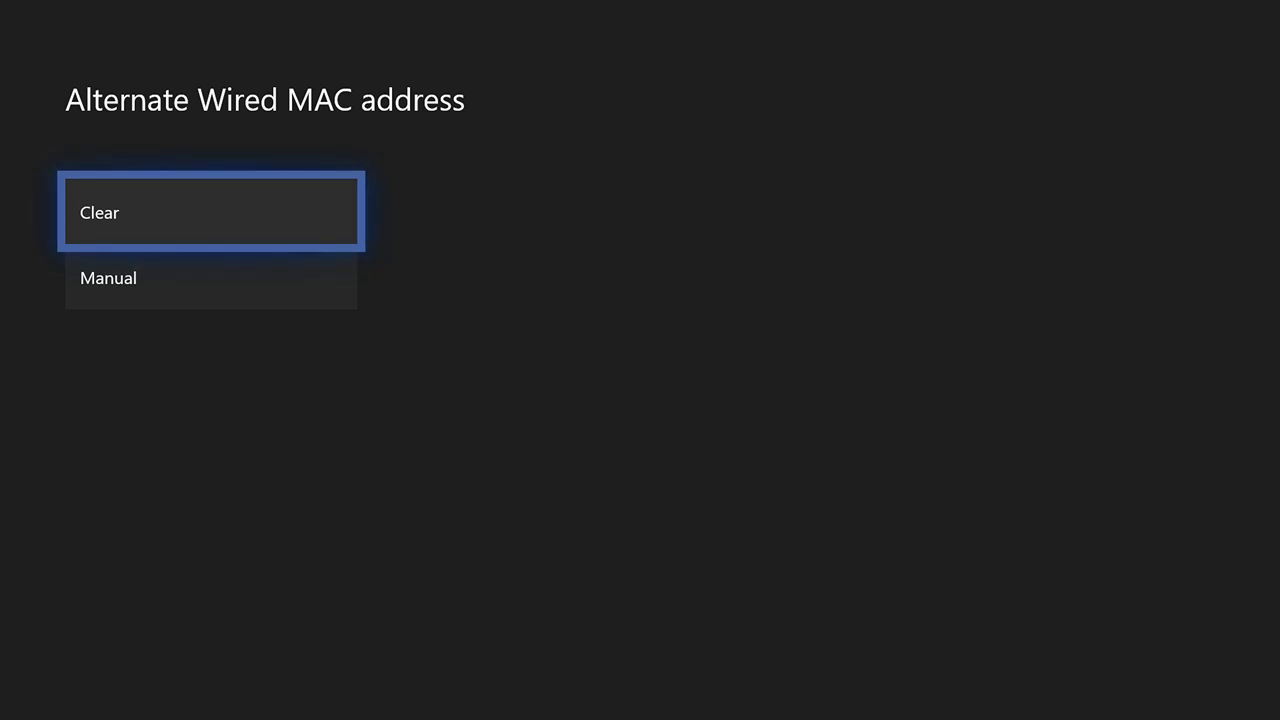
key("Return")
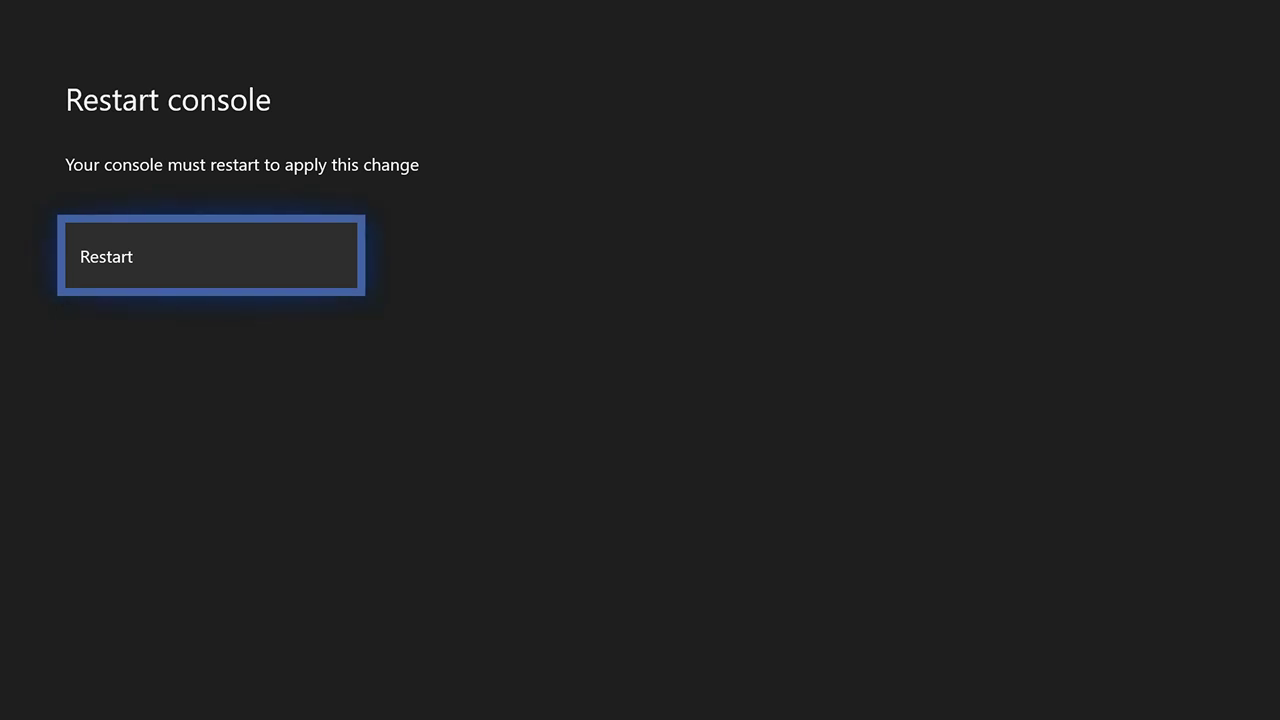
Dismiss the Restart console prompt and back out of the network settings without restarting
key("Escape")
key("Escape")
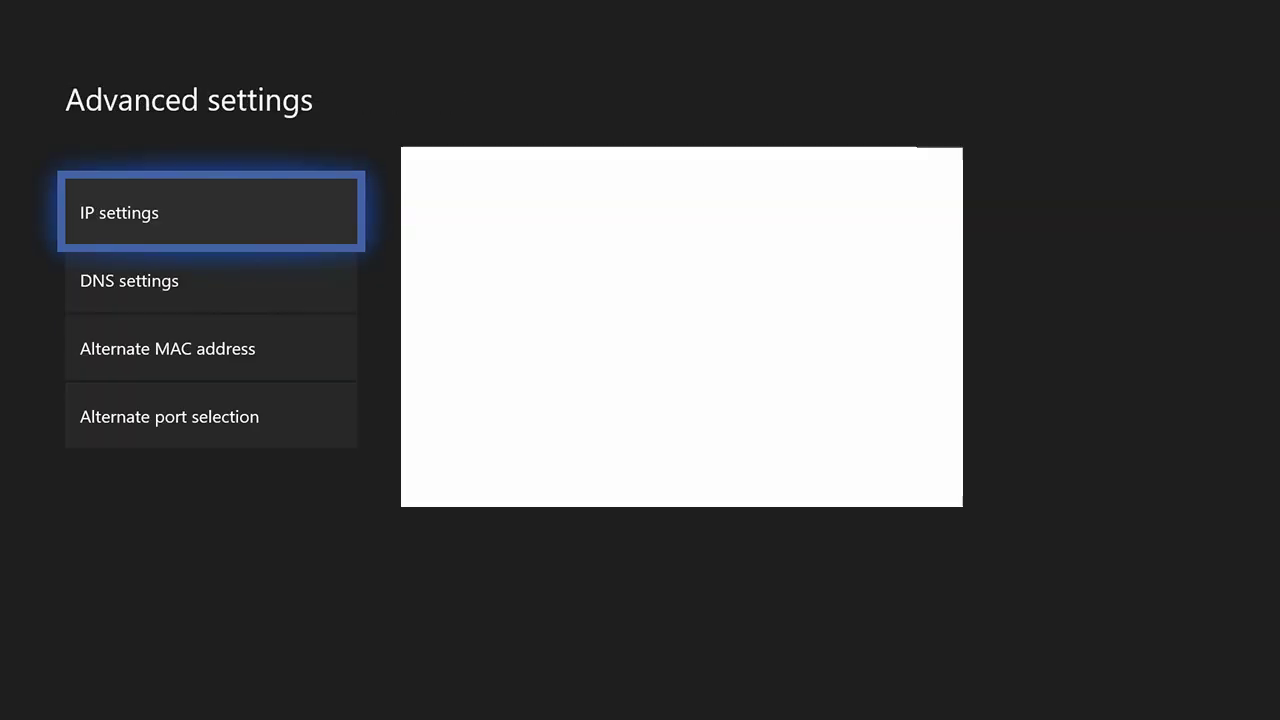
key("Escape")
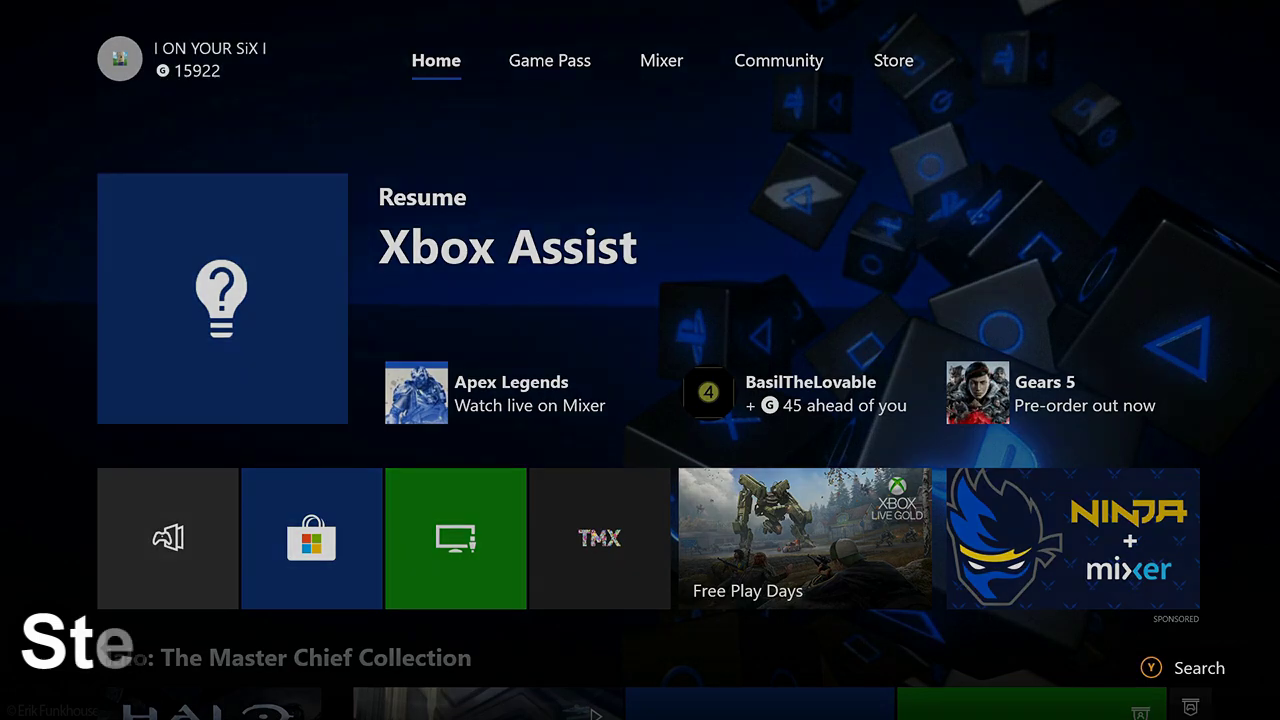
Reopen the console Settings from the guide's System tab
key("super")
key("Right")
key("Right")
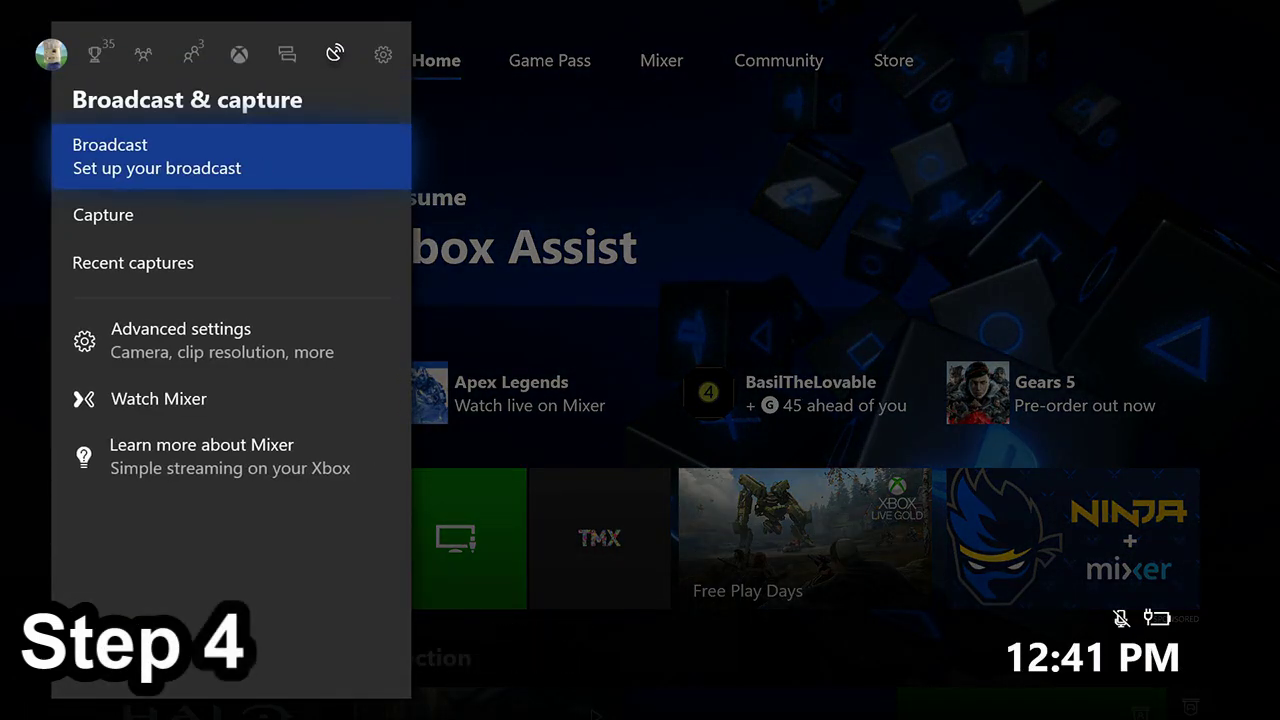
key("Right")
key("Down")
key("Return")
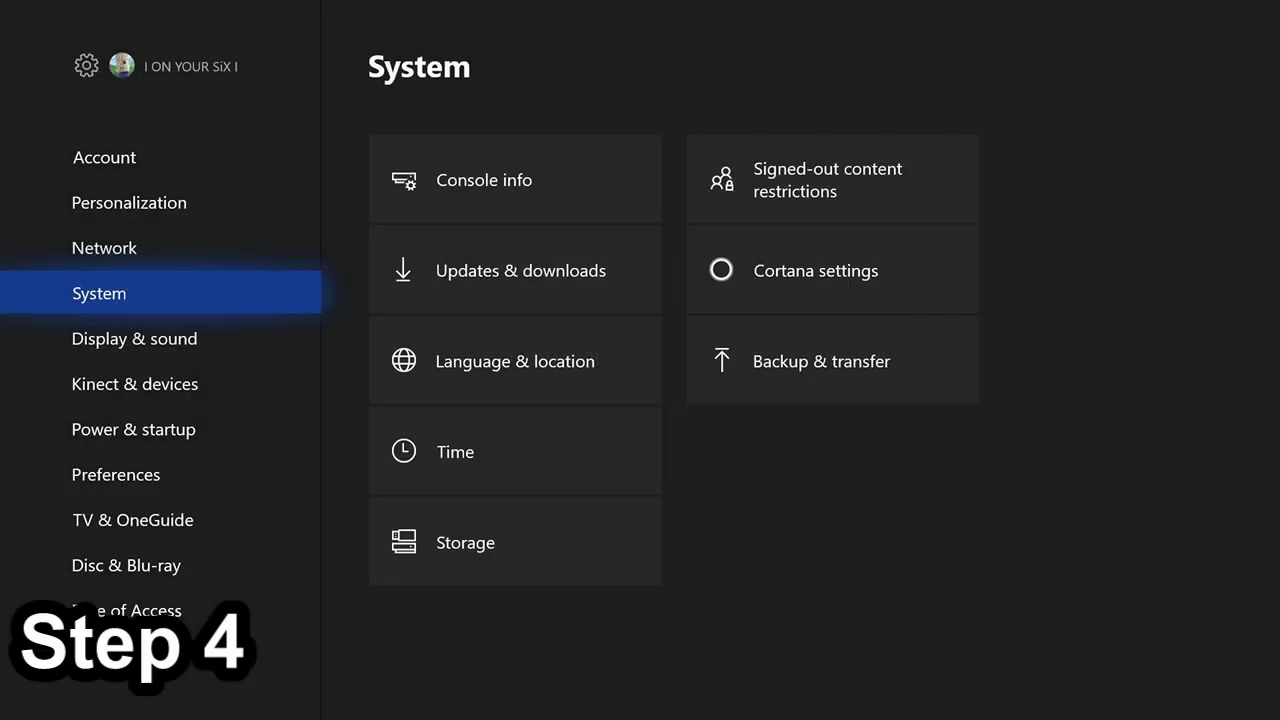
View the latest console update status under System > Updates & downloads
key("Up")
key("Down")
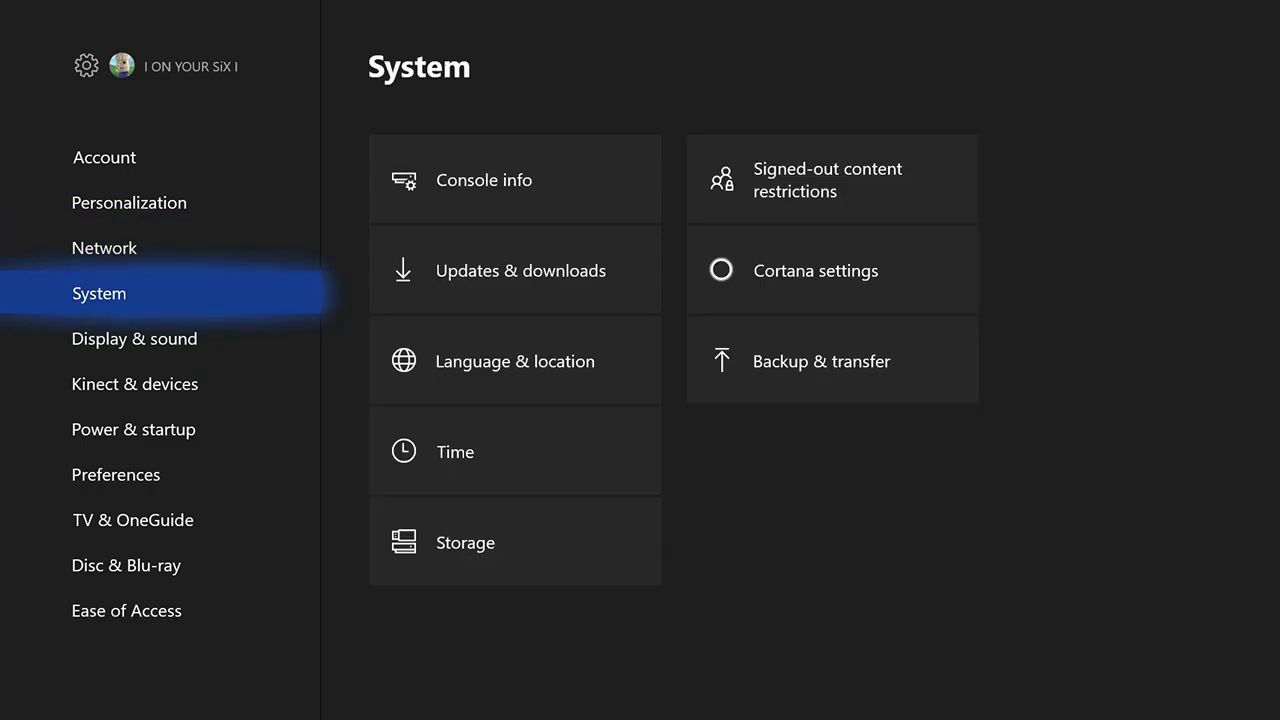
key("Right")
key("Down")
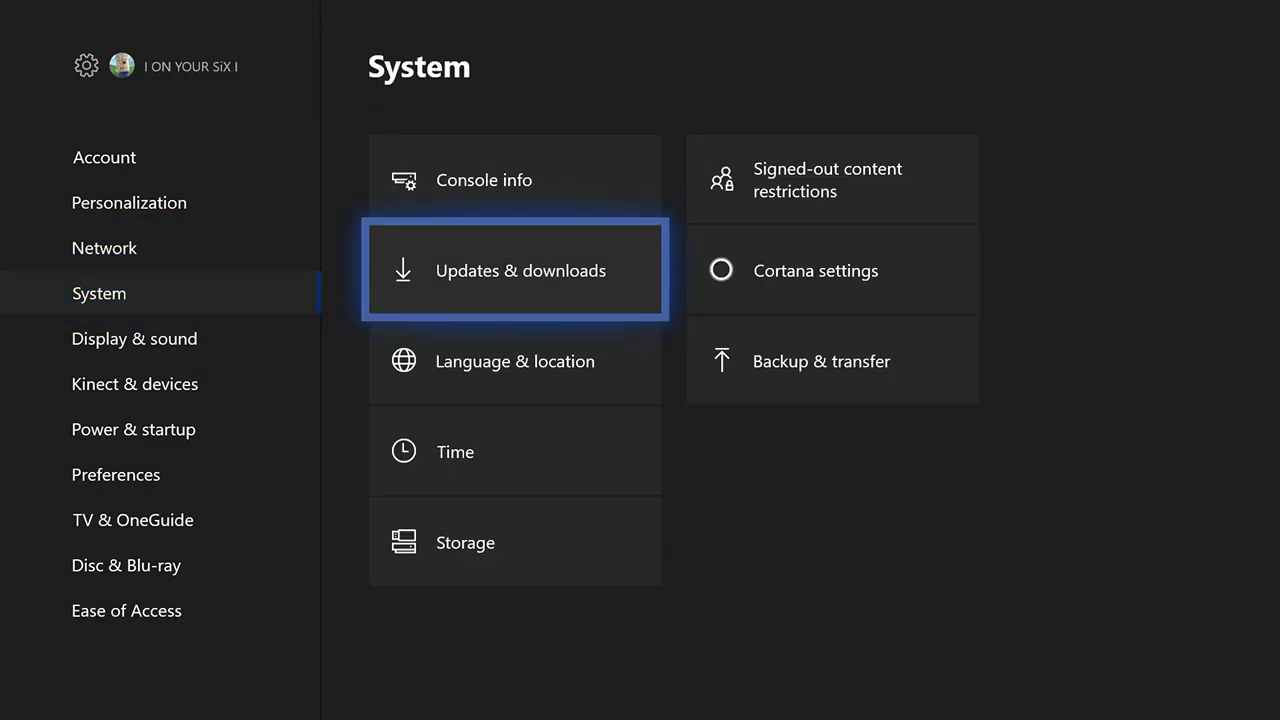
key("Return")
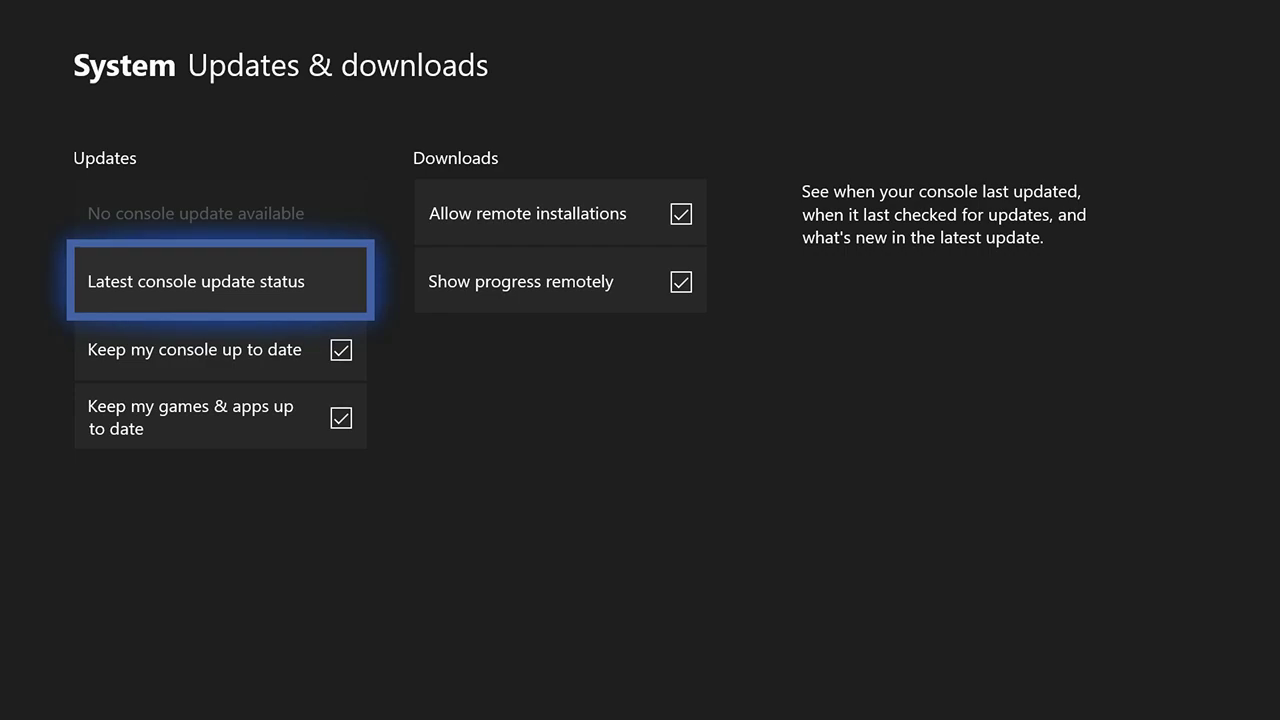
key("Return")
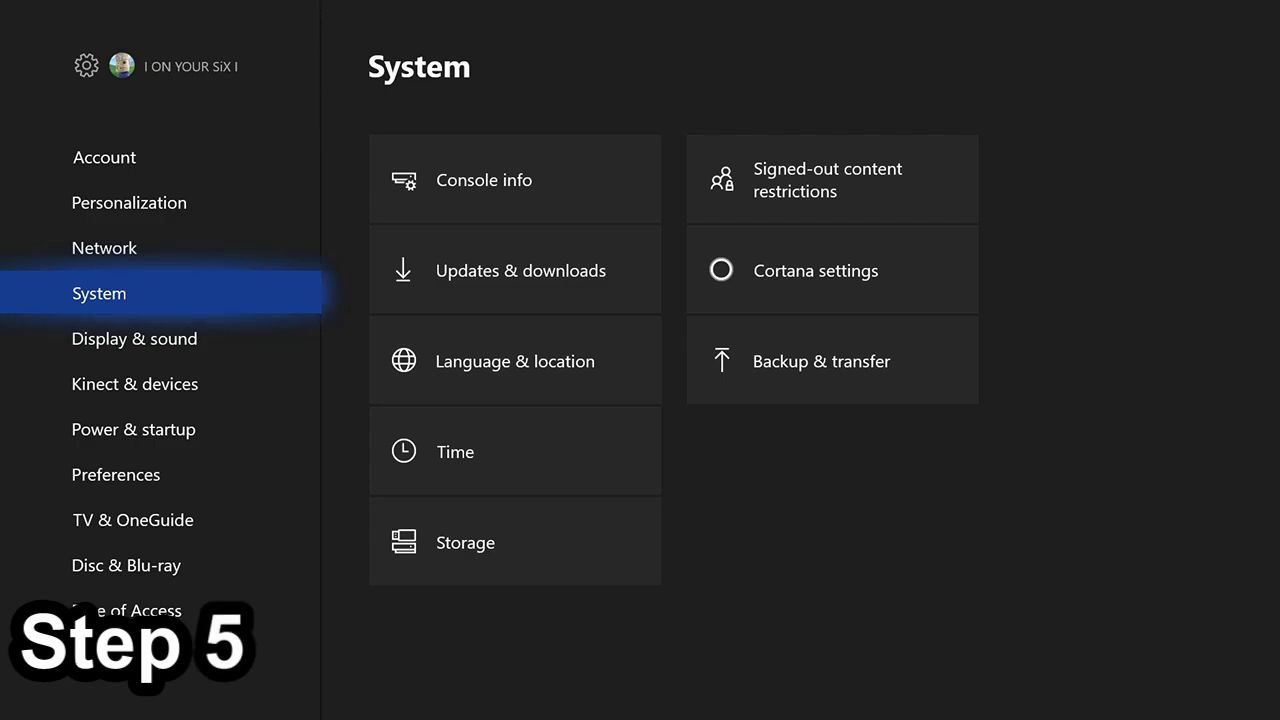
Open Console info > Reset console and choose Reset and keep my games & apps
key("Right")
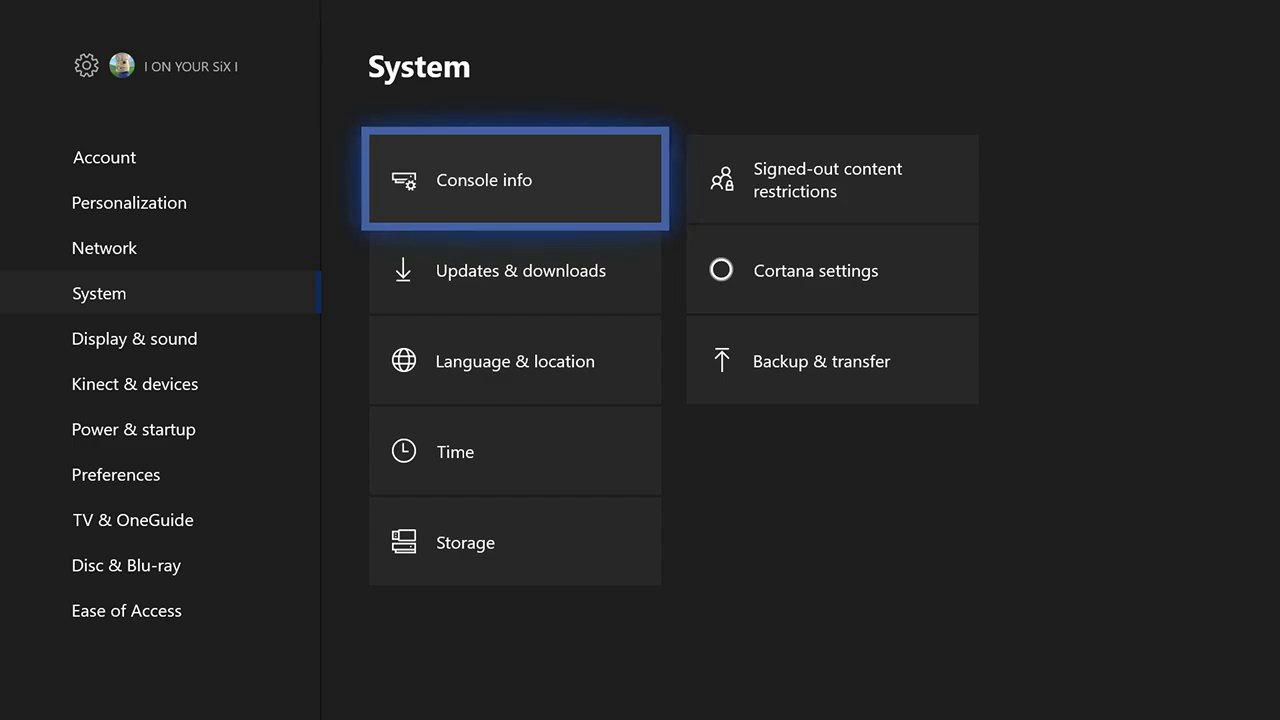
key("Return")
key("Down")
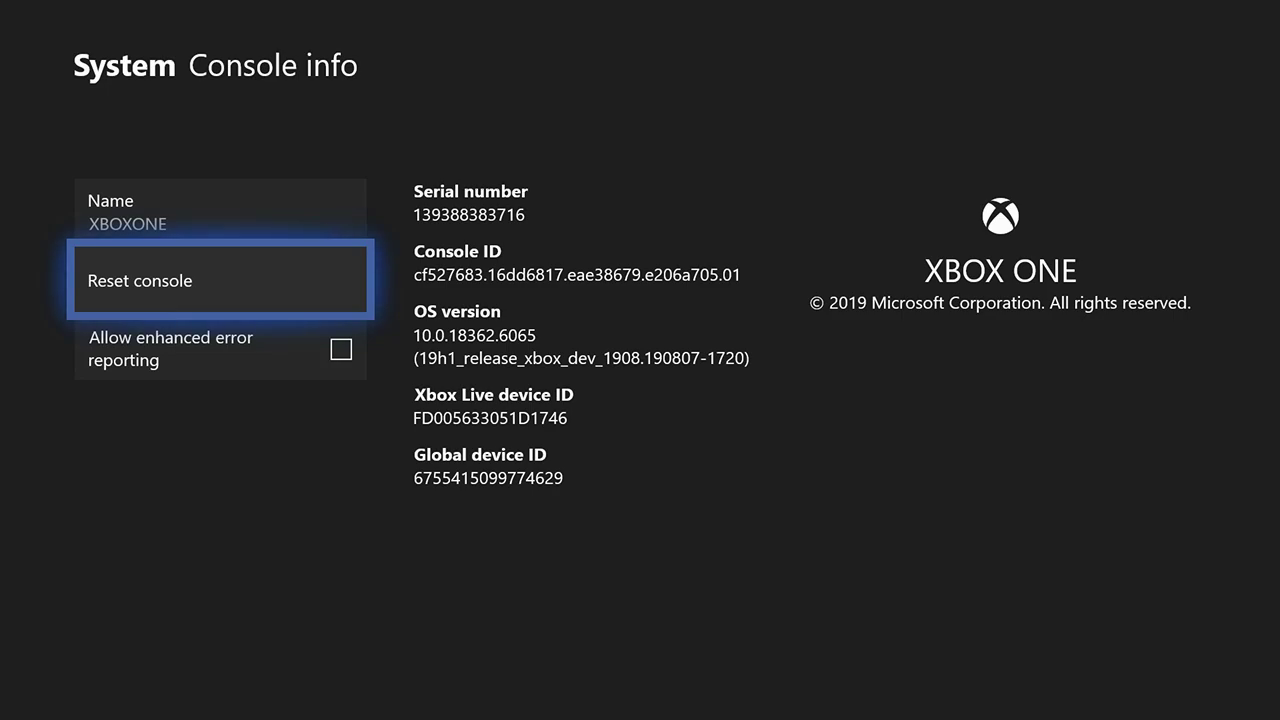
key("Return")
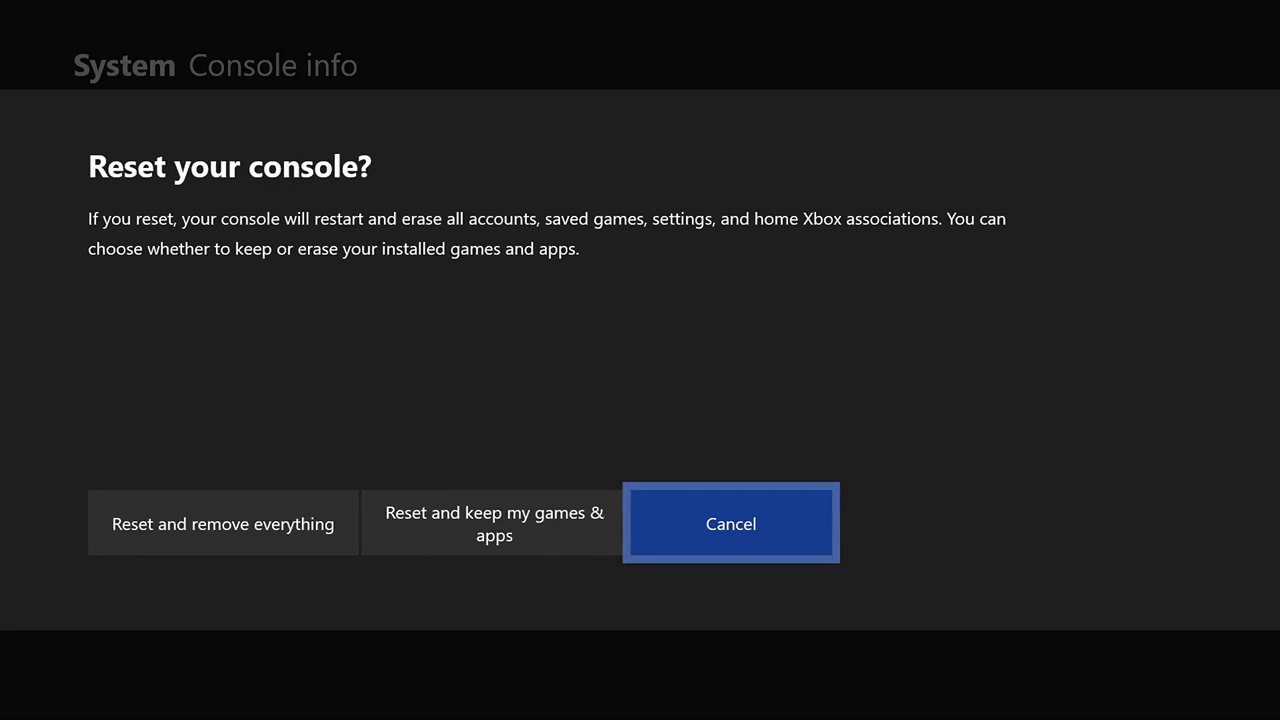
key("Left")
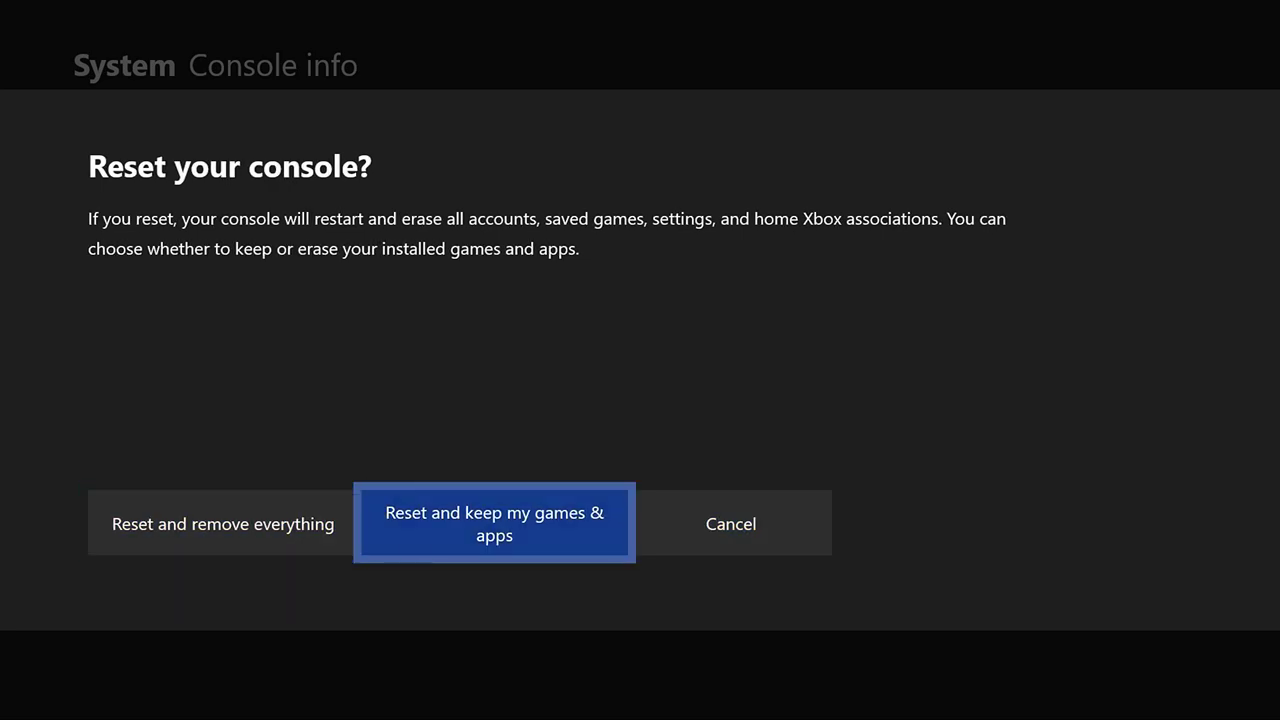